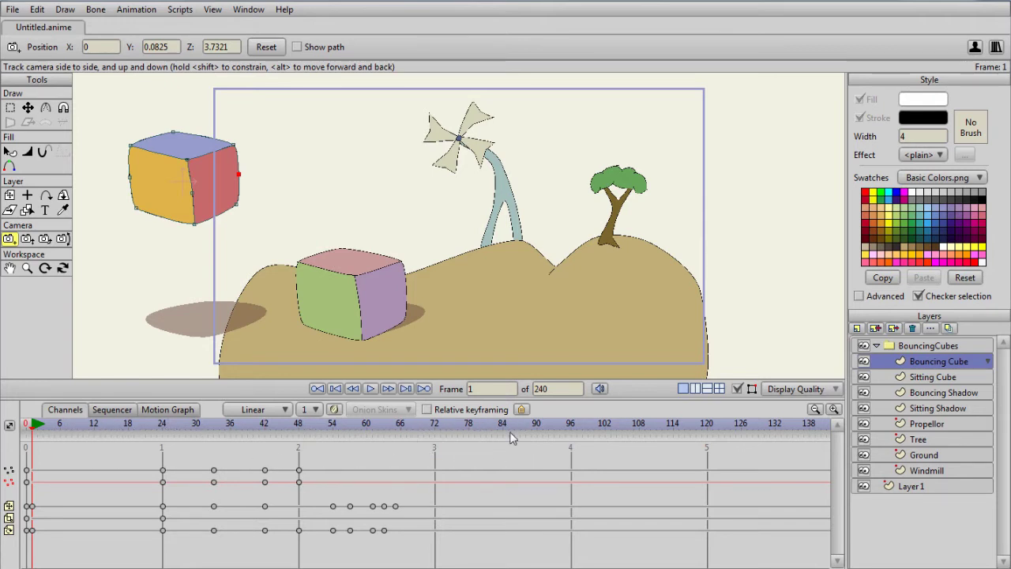
- Zoom in on the timeline for a closer look at the keyframes and restore its original scale
click(834, 410)
click(834, 410)
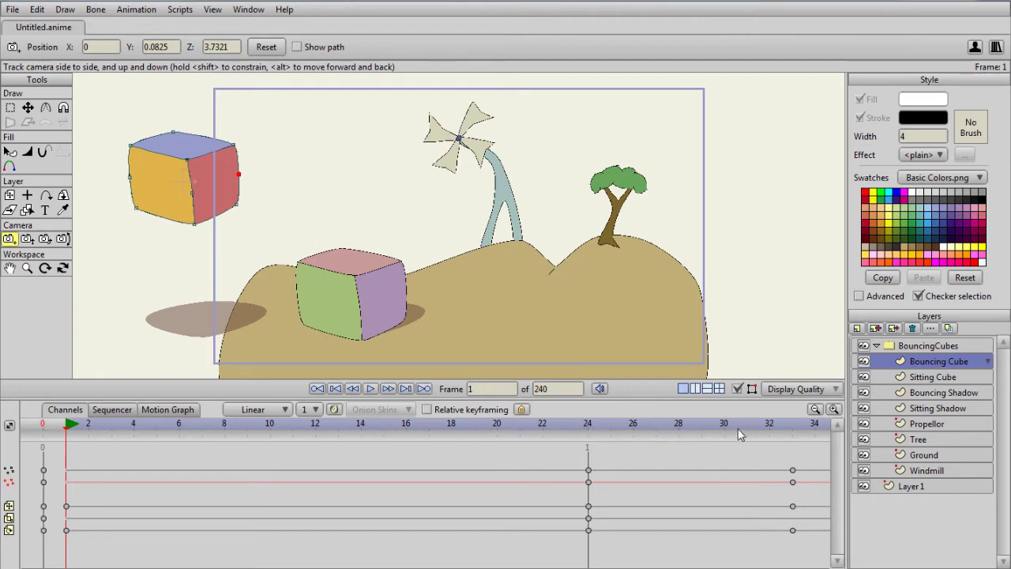
click(815, 409)
click(815, 409)
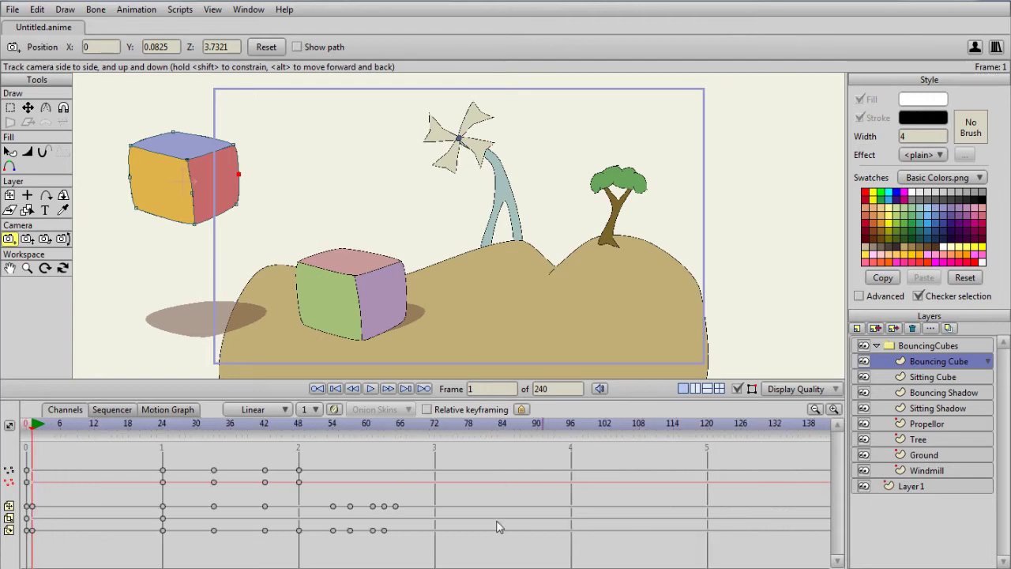
- Check the frame rate in the project settings and close them without changes
click(13, 10)
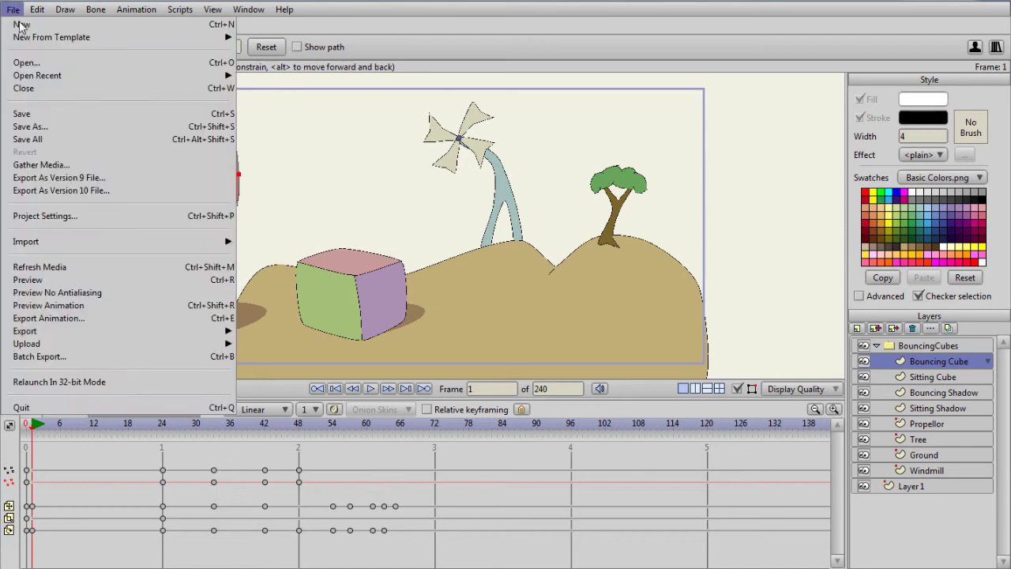
click(49, 218)
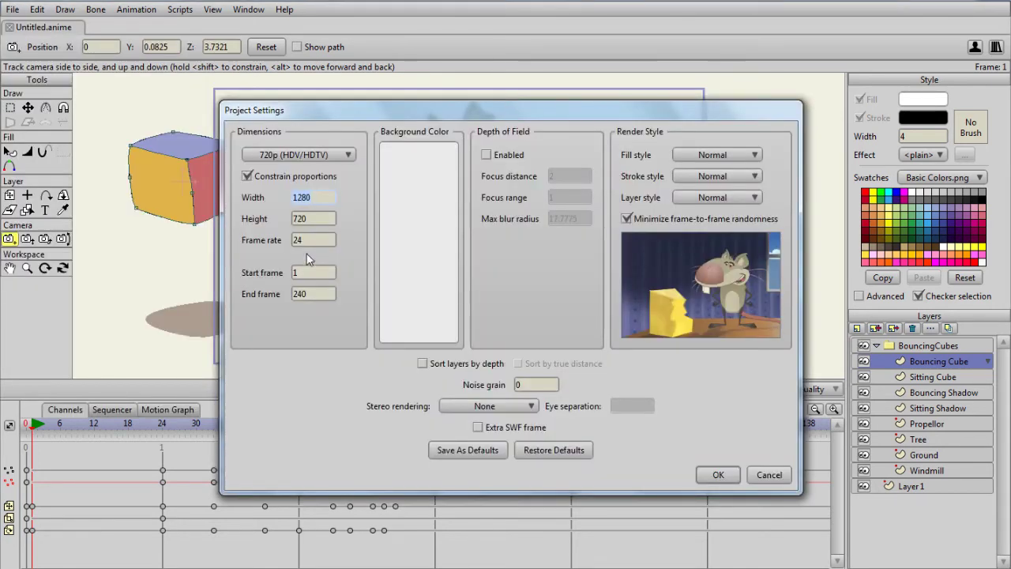
double_click(290, 241)
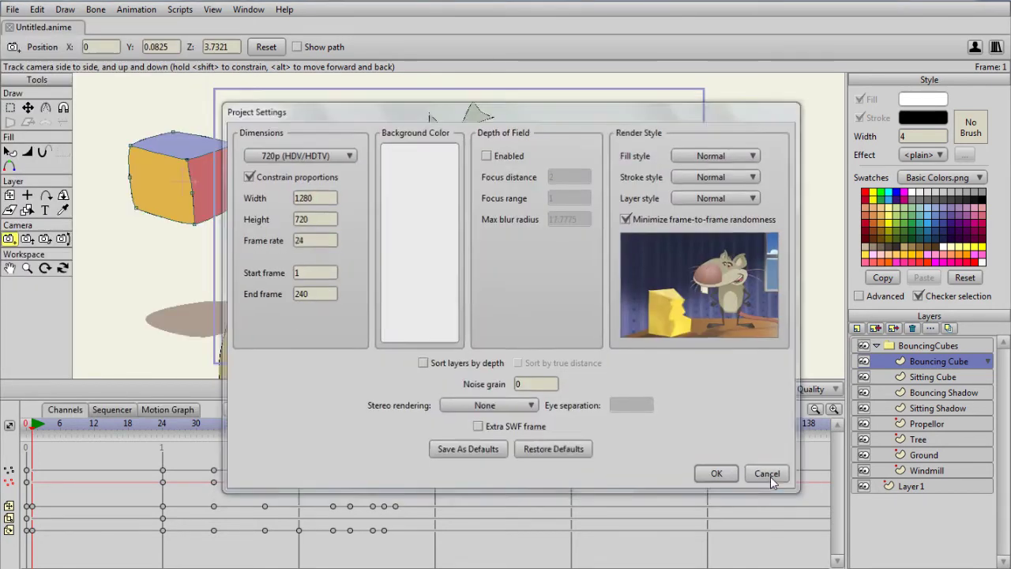
click(771, 477)
- Set the animation's end frame to 200
click(539, 389)
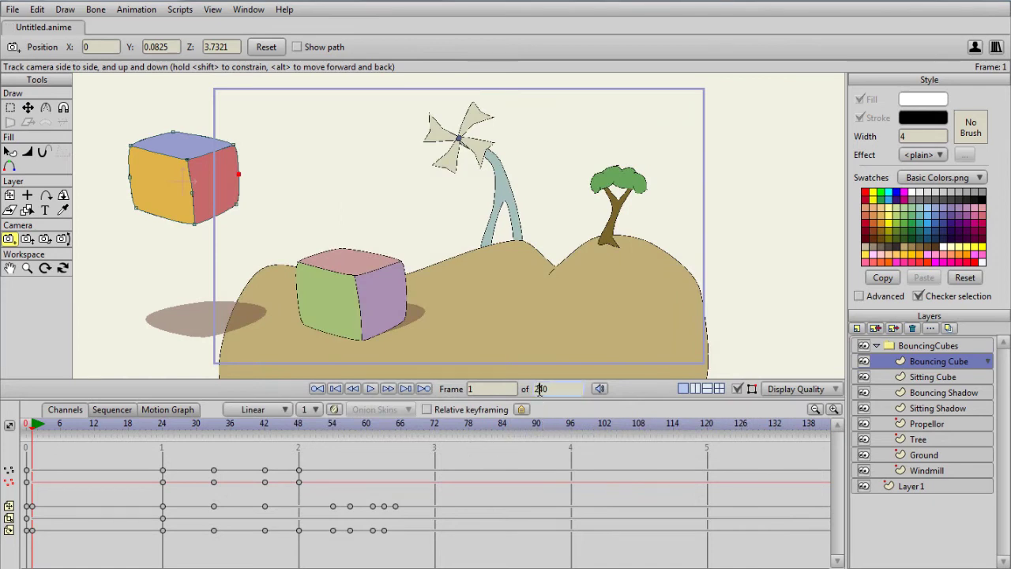
double_click(539, 388)
scroll(812, 525, down, 5)
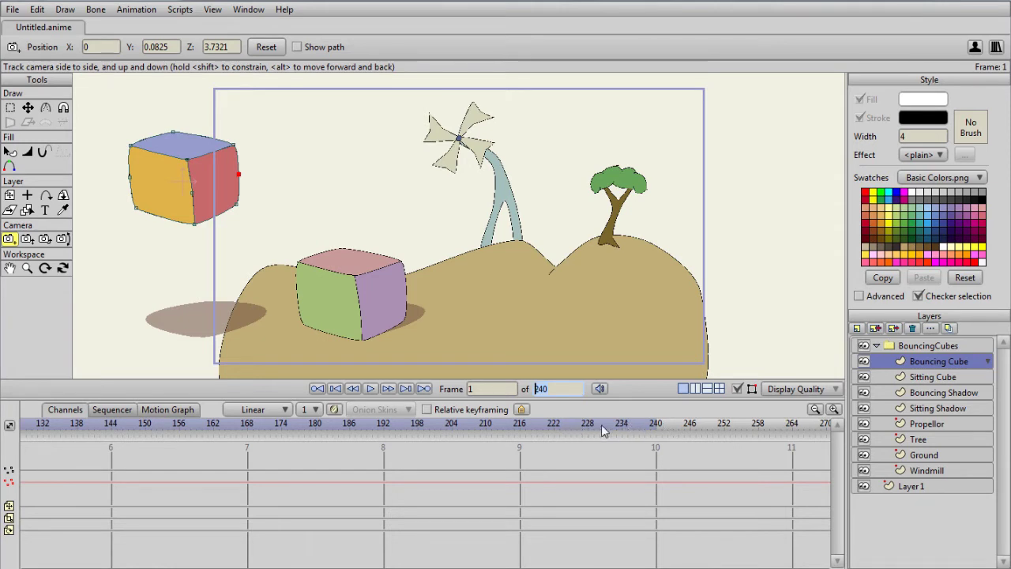
text(00)
key(Return)
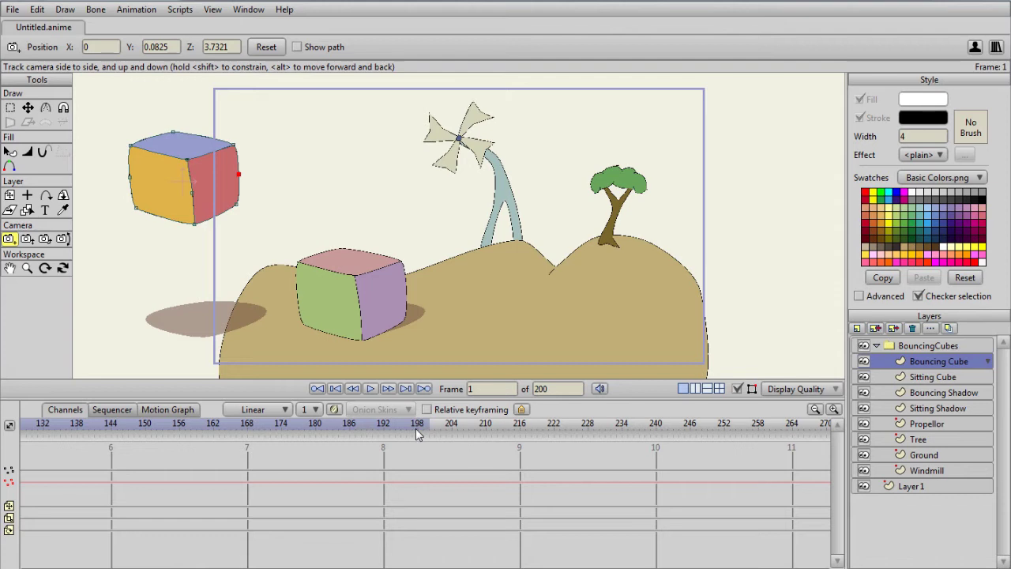
- Limit playback to frames 34 through 74, play that section, and clear the range
key(ctrl+shift+Left)
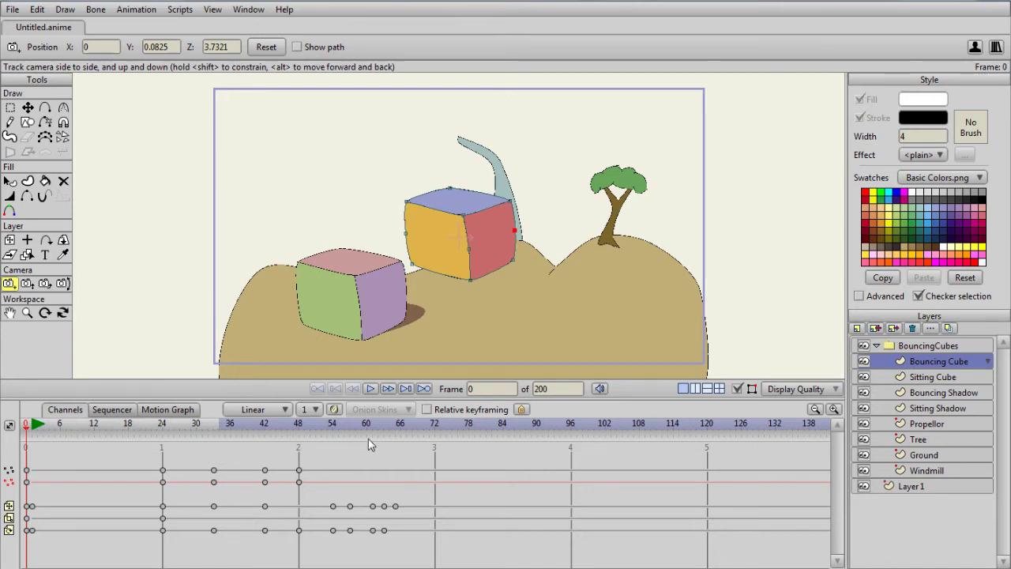
drag(447, 427, 447, 427)
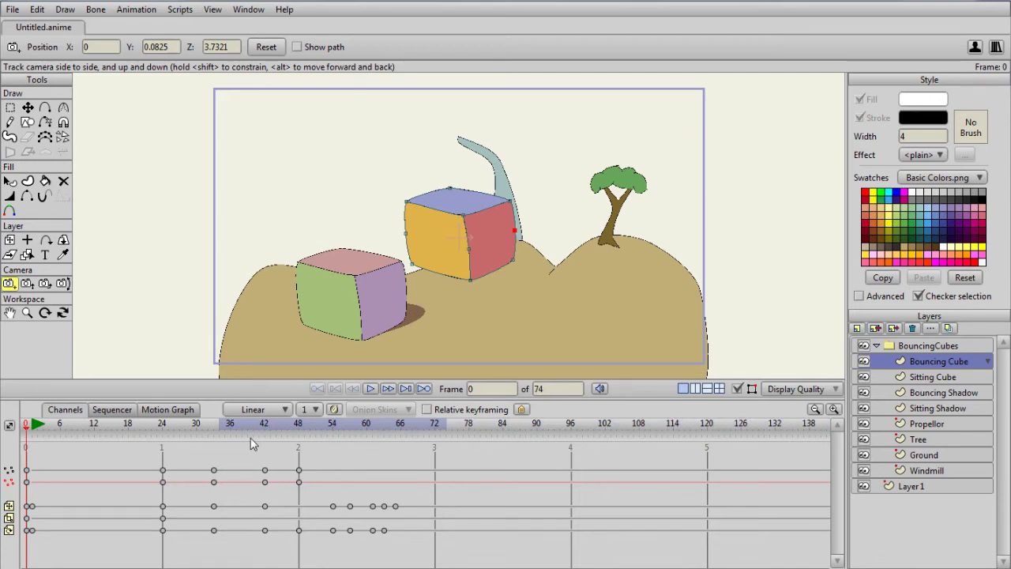
click(371, 389)
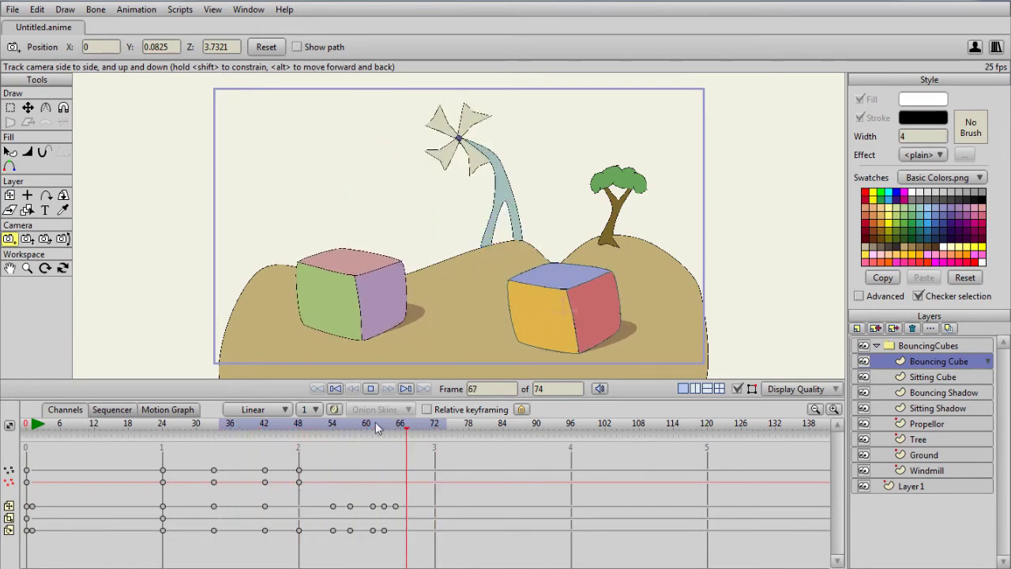
click(372, 394)
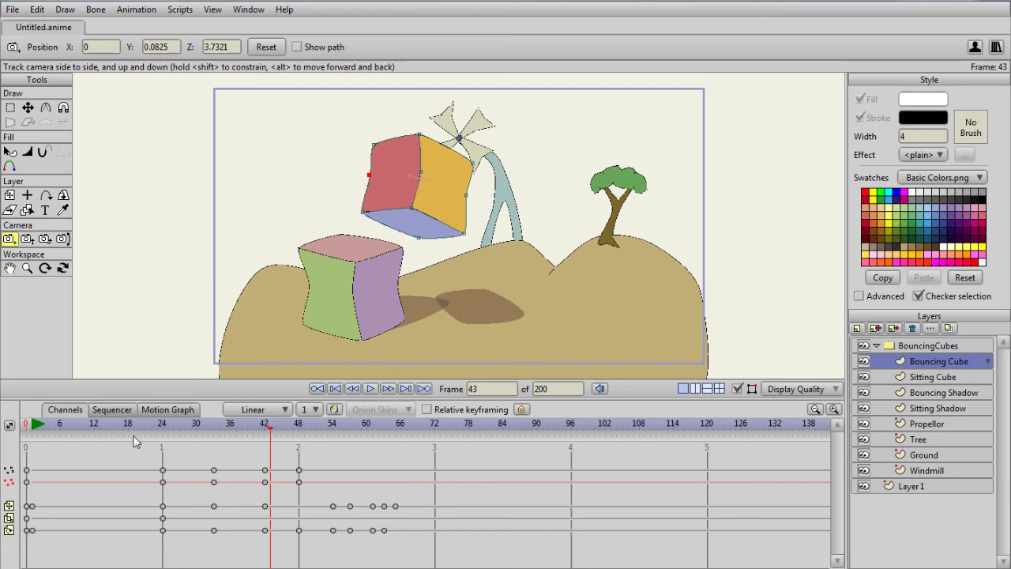
- Add a timeline marker labelled "dddd" at frame 33 for the Bouncing Cube layer only, not document-wide
click(213, 431)
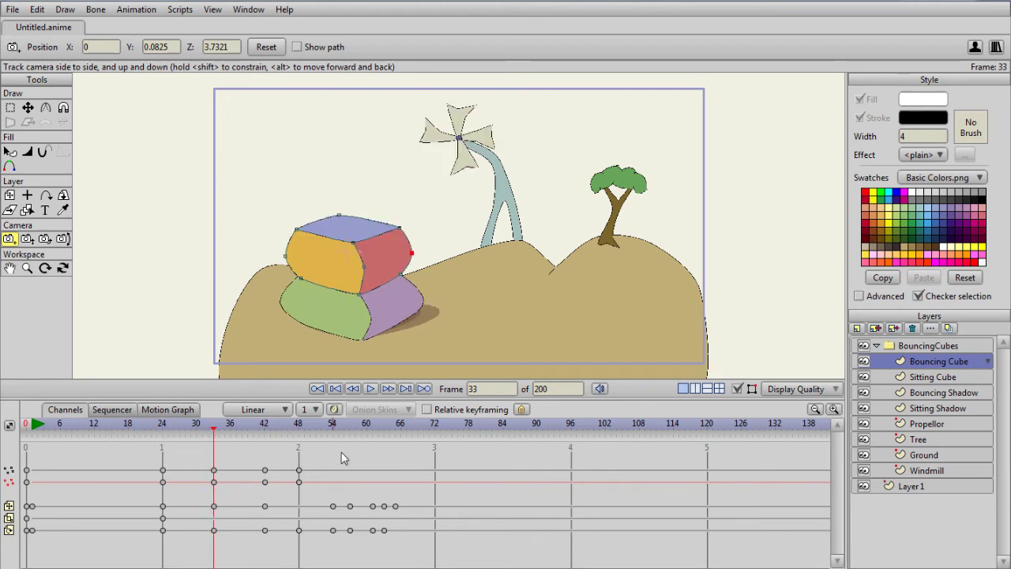
click(522, 410)
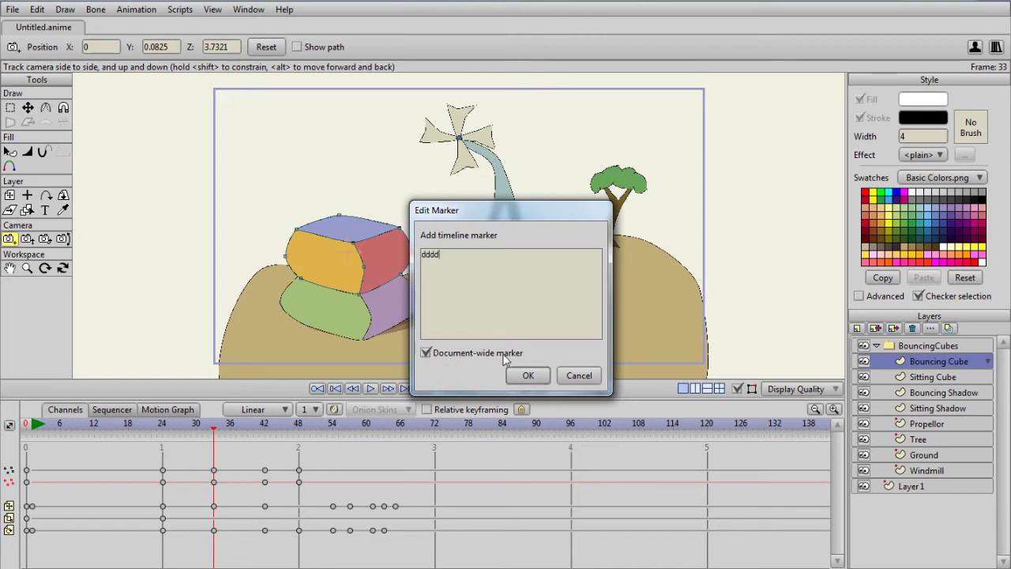
click(426, 353)
click(525, 376)
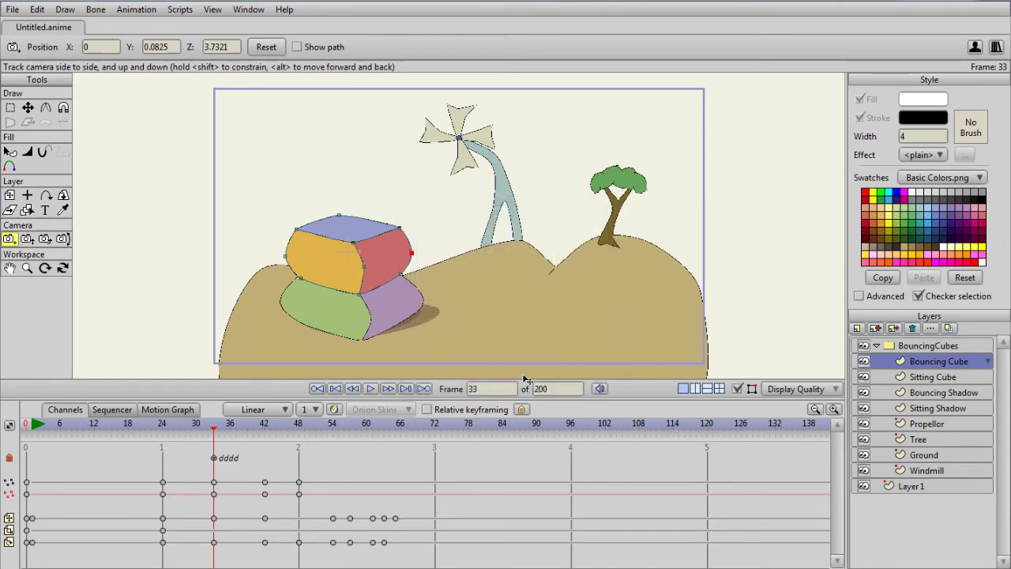
- Add a document-wide marker labelled "ttt" at frame 48 and move it to frame 72
click(298, 427)
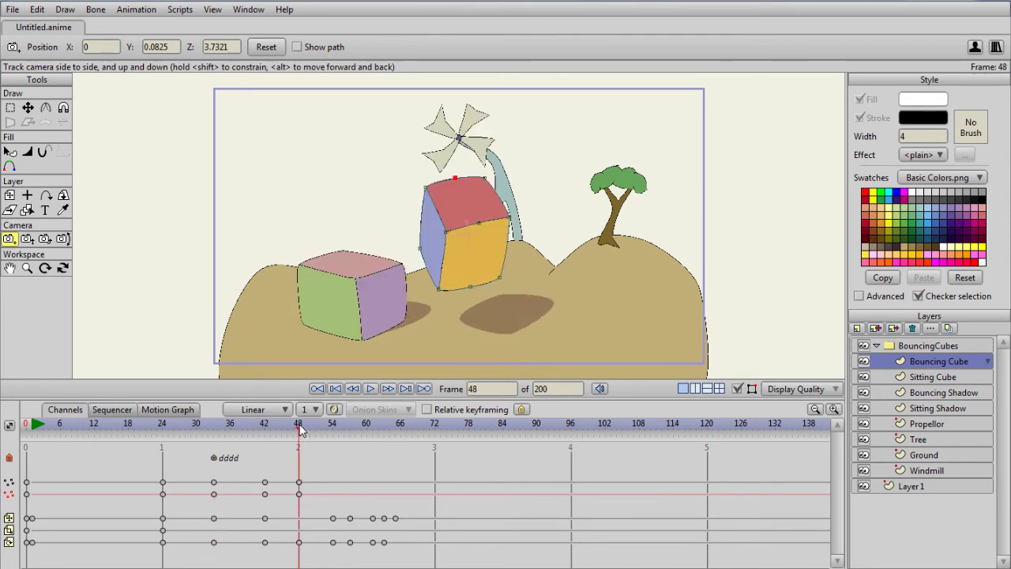
click(522, 410)
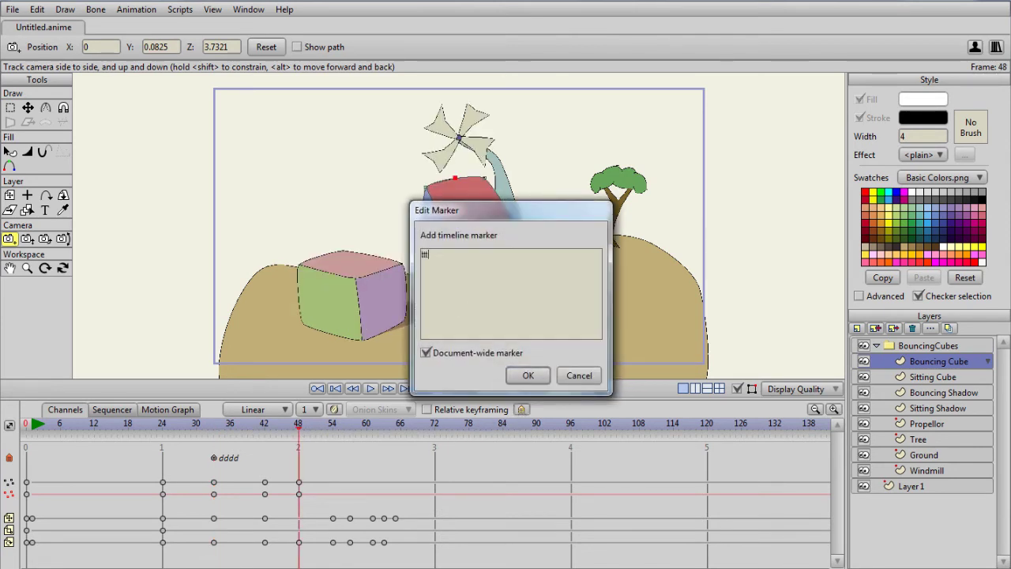
click(528, 375)
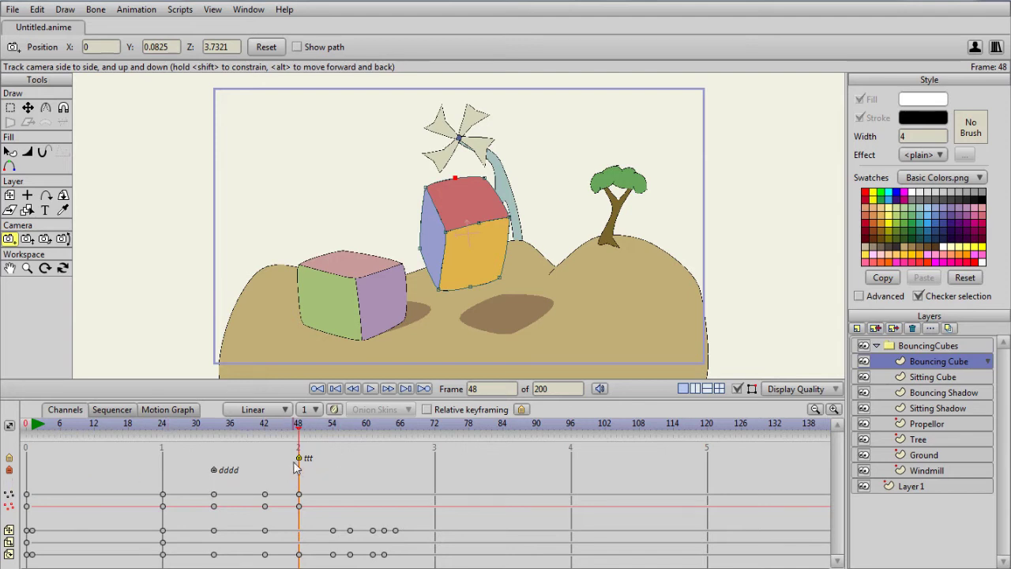
drag(298, 462, 434, 466)
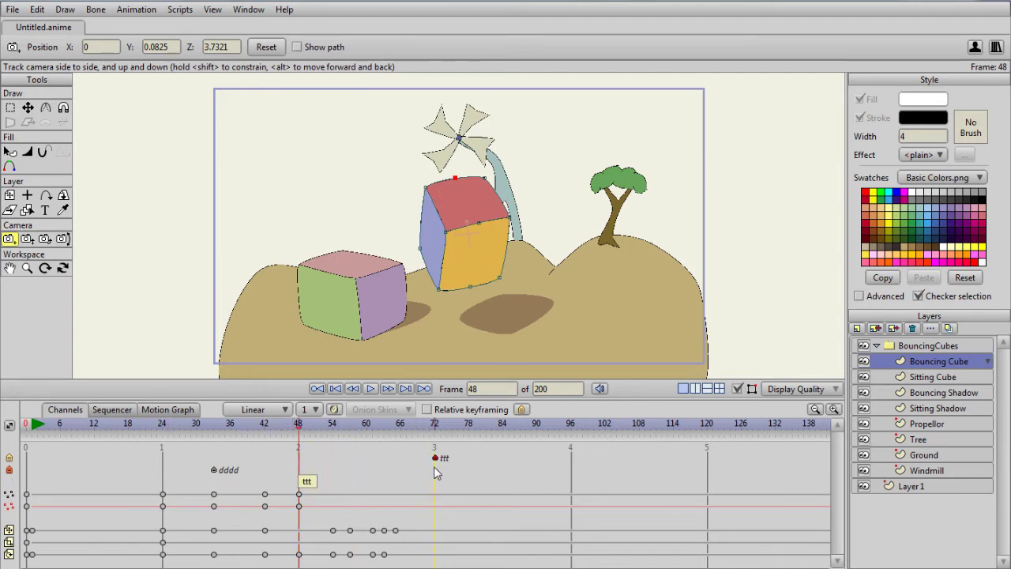
- Delete the "dddd" and "ttt" markers from the timeline
double_click(214, 471)
click(588, 367)
right_click(233, 468)
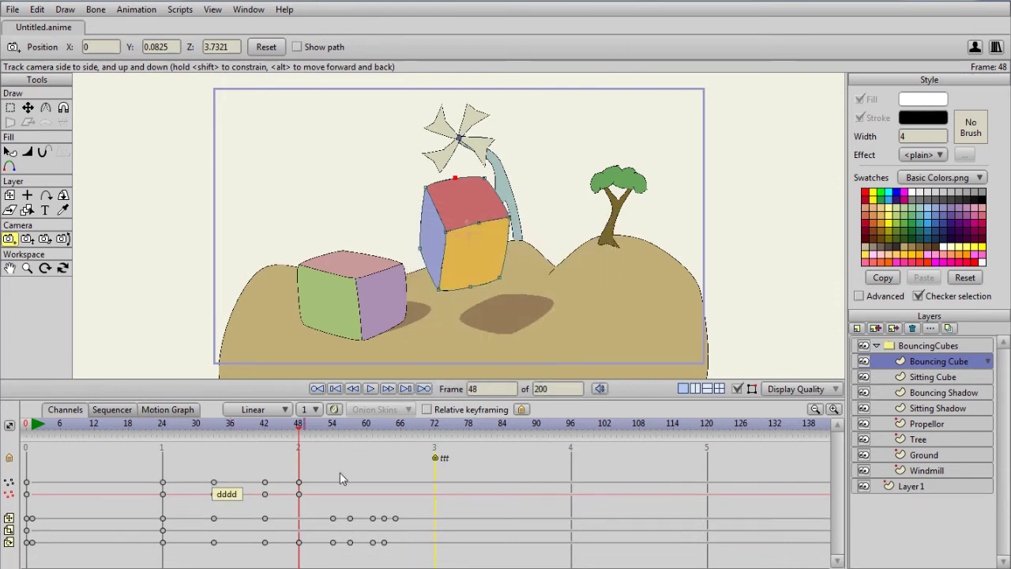
right_click(443, 462)
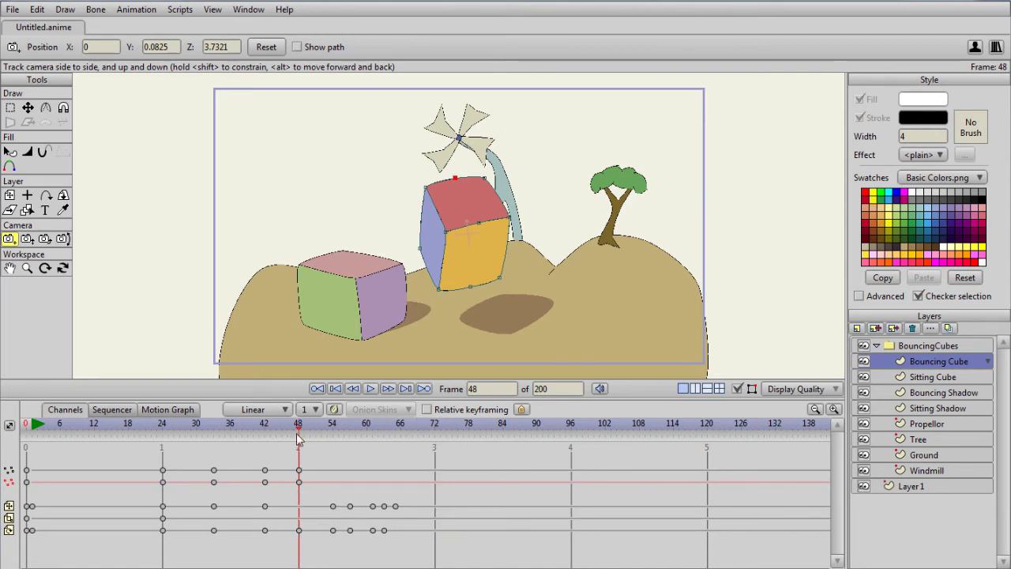
- Scrub through the bounce on the timeline and go to frame 20 by entering its number
drag(298, 431, 219, 444)
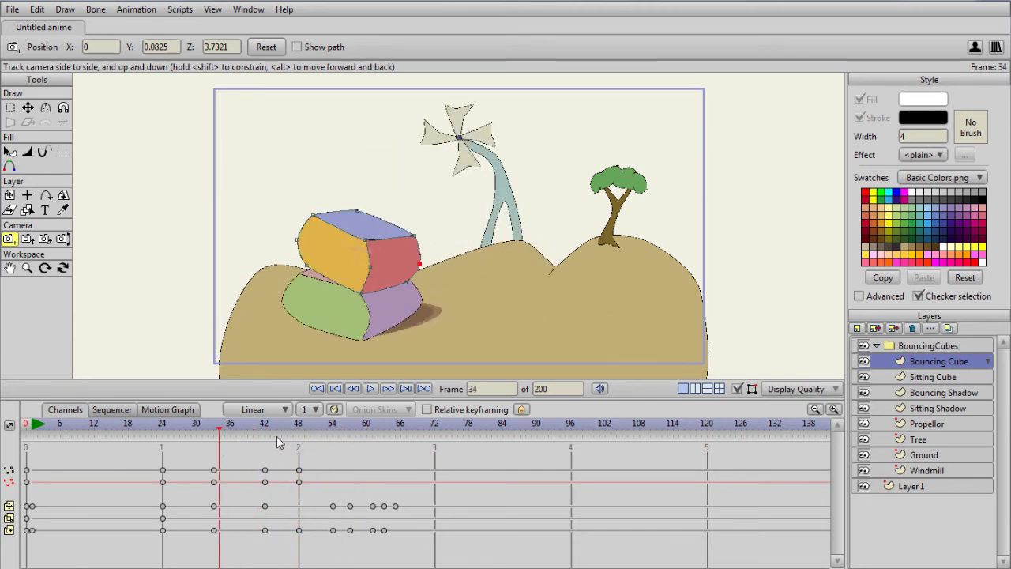
click(364, 431)
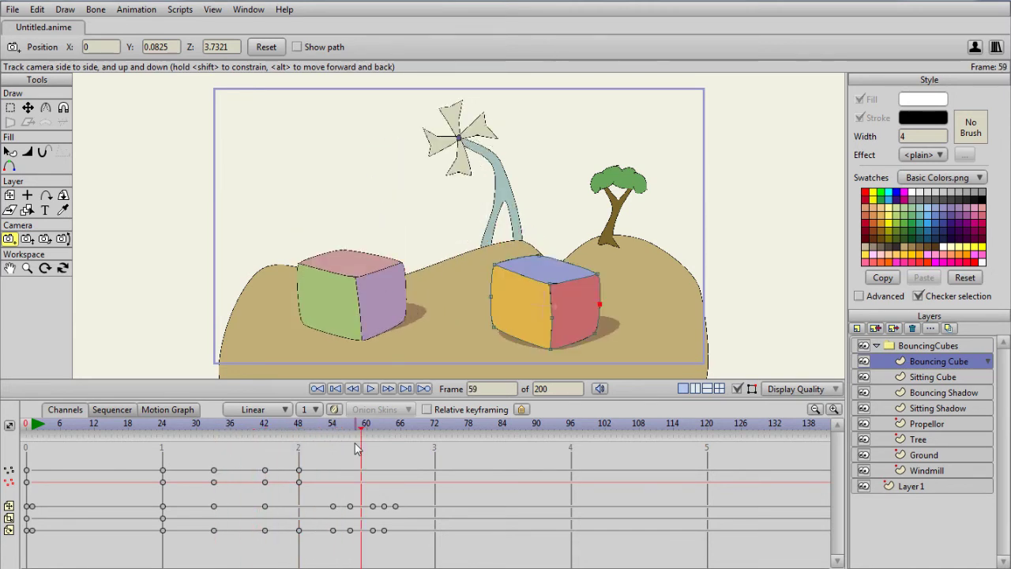
click(469, 388)
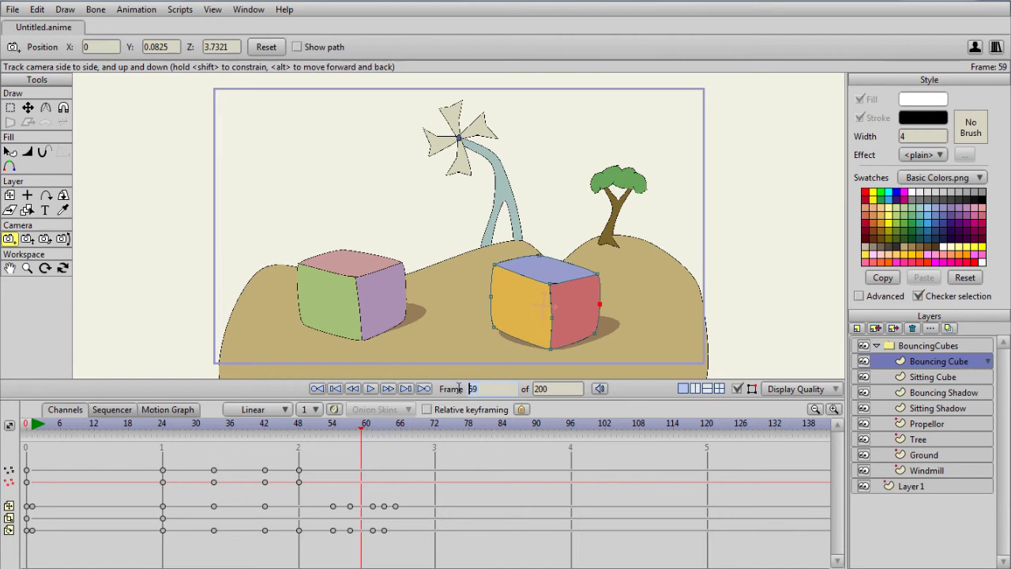
text(20)
key(Return)
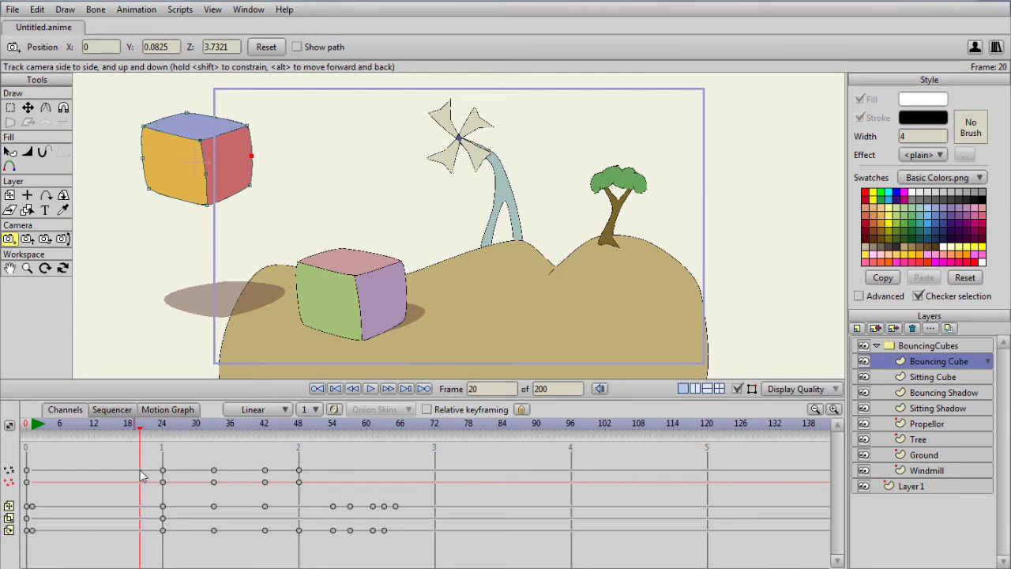
- Start and stop playback of the animation twice
click(371, 390)
click(371, 390)
key(space)
key(space)
- Go to frame 54 and move frame by frame forward to 58 and back to 53
click(332, 427)
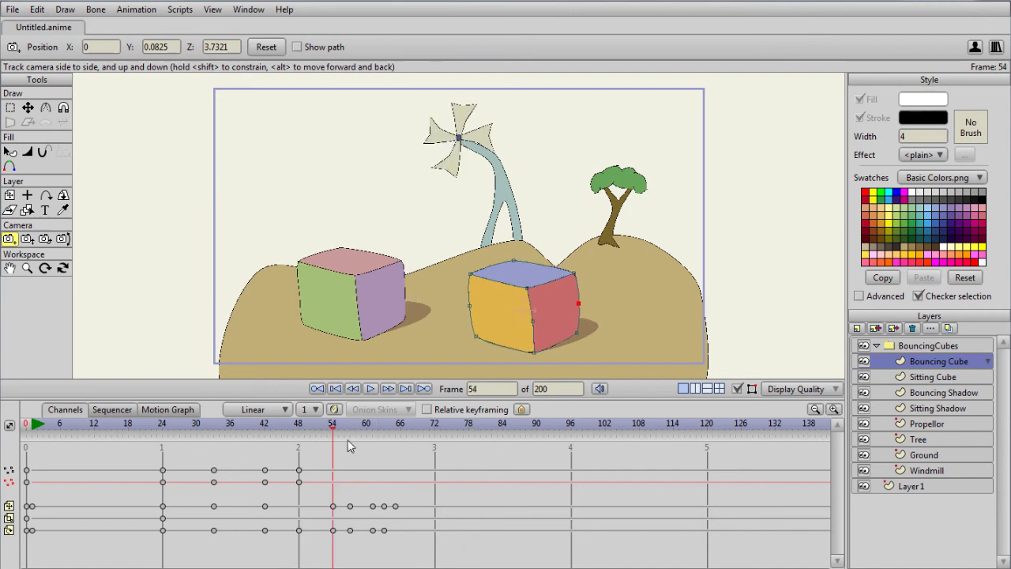
click(388, 388)
click(388, 389)
click(388, 389)
click(389, 389)
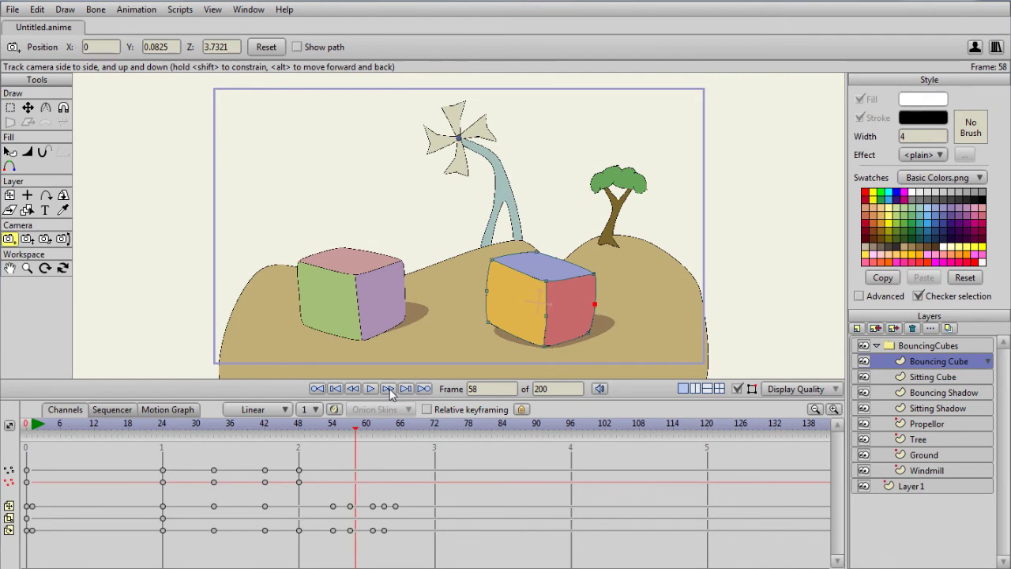
click(353, 389)
click(353, 389)
click(353, 389)
click(353, 389)
click(353, 389)
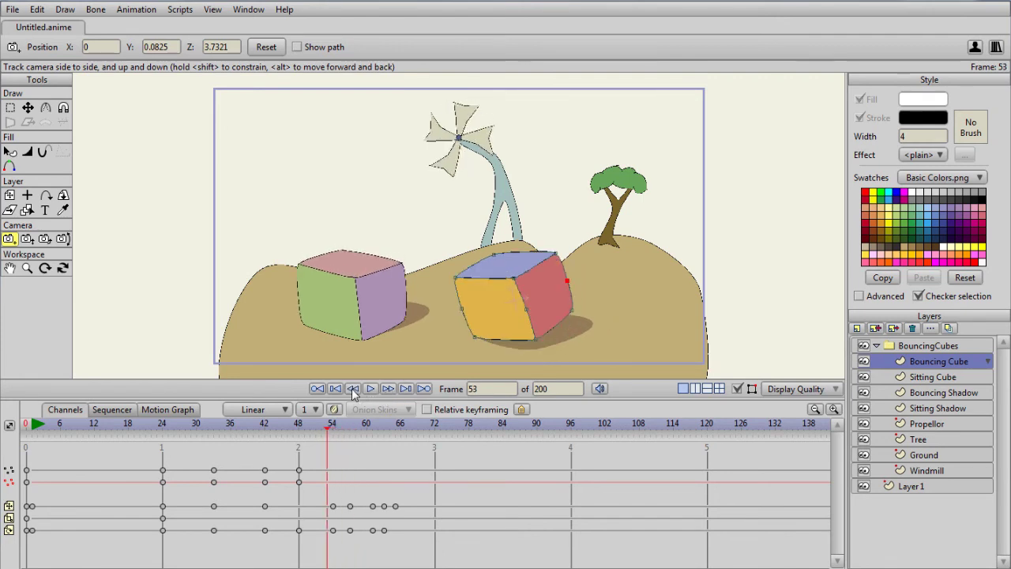
- Jump through the Bouncing Cube layer's keyframes forward to frame 63 and back to frame 48
click(424, 389)
click(425, 389)
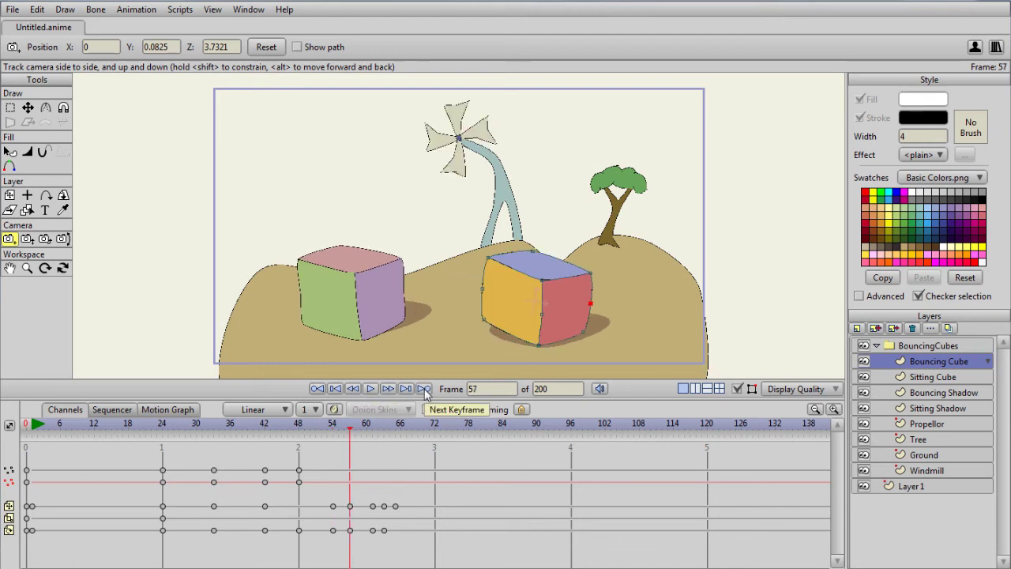
click(424, 389)
click(424, 390)
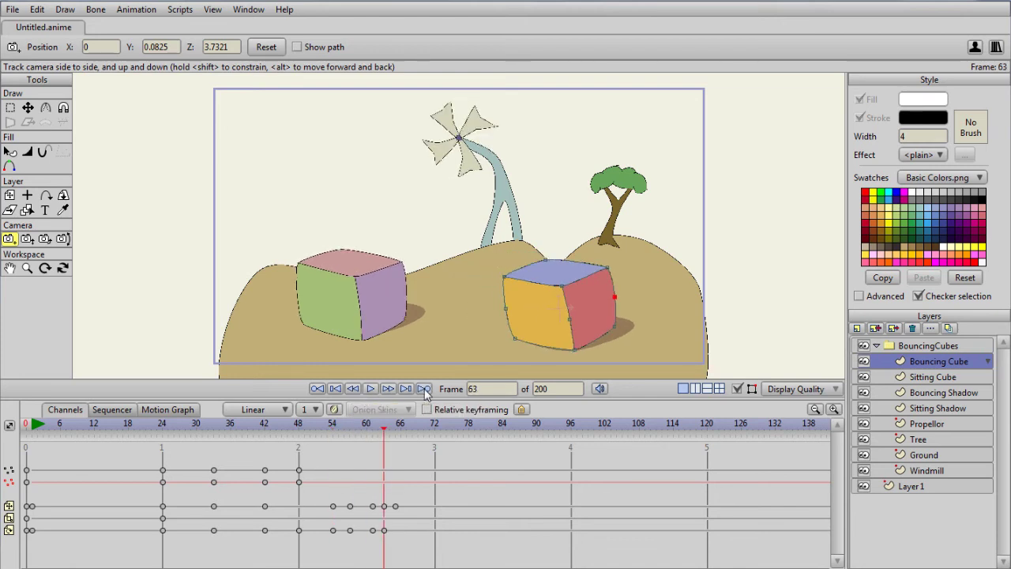
click(318, 390)
click(318, 389)
click(318, 390)
click(318, 389)
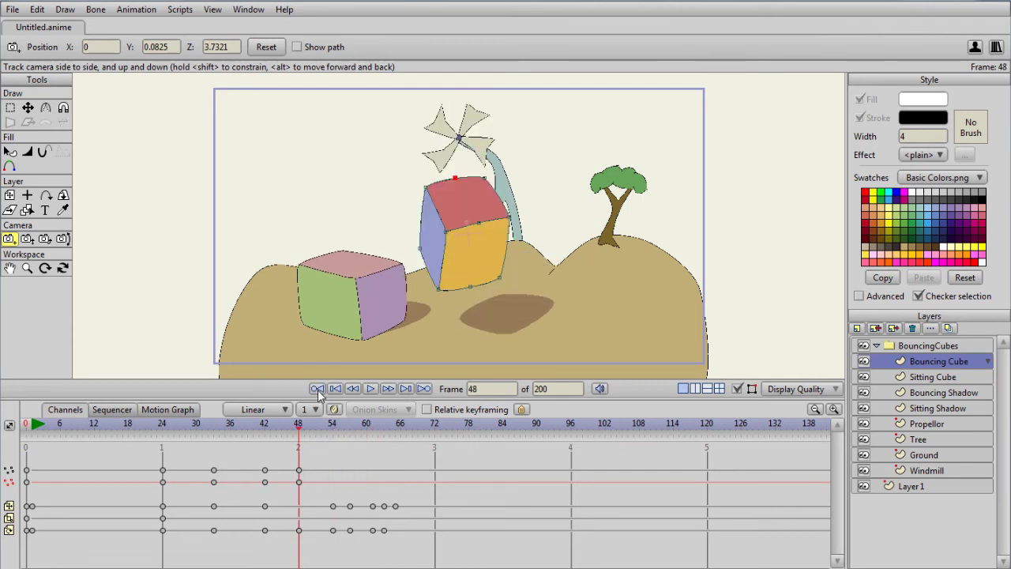
- Jump to the animation's last frame and rewind to frame 0
click(407, 390)
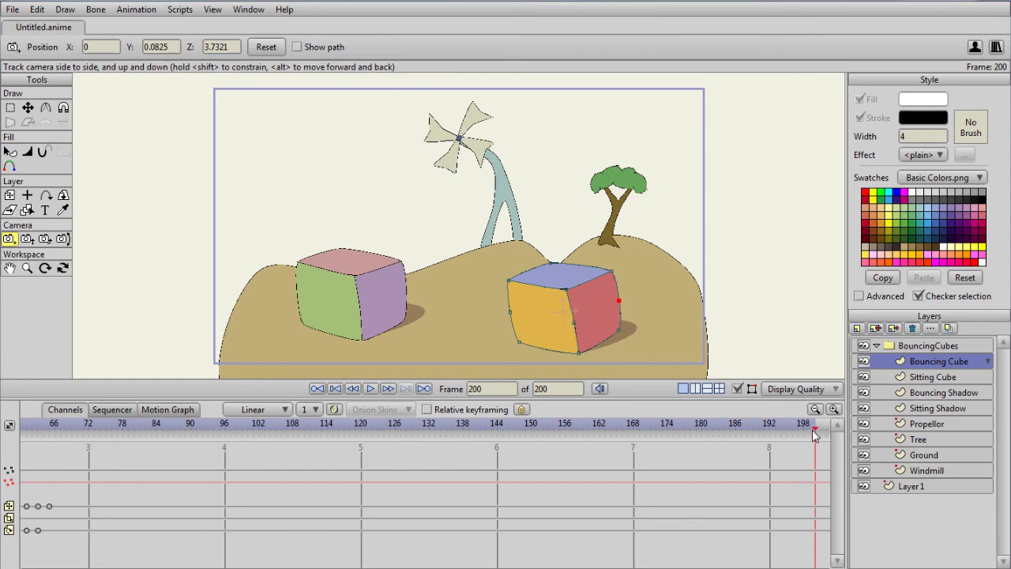
click(341, 391)
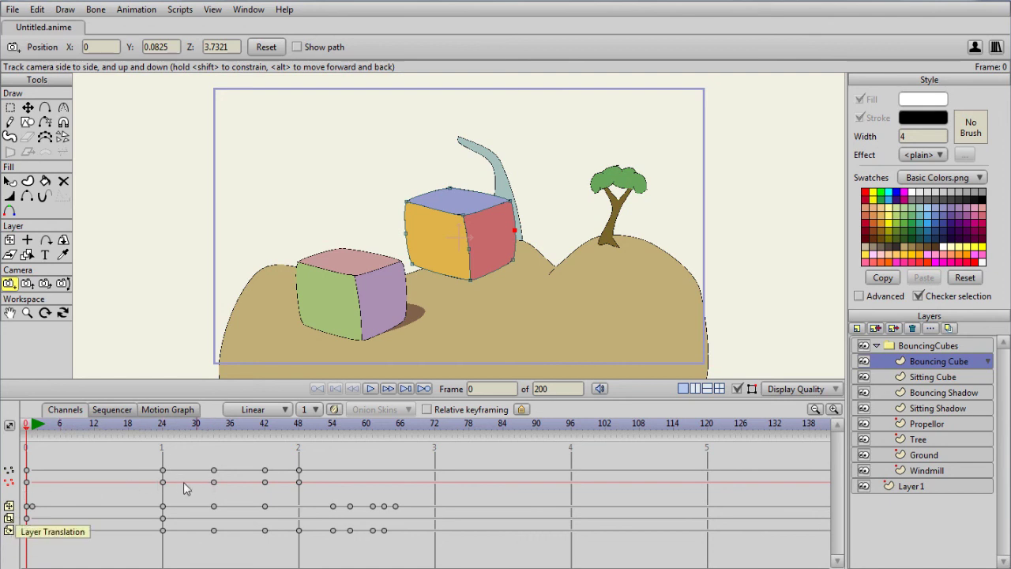
- Examine the Bouncing Cube layer in the Sequencer and Motion Graph views and return to the Channels view
click(111, 410)
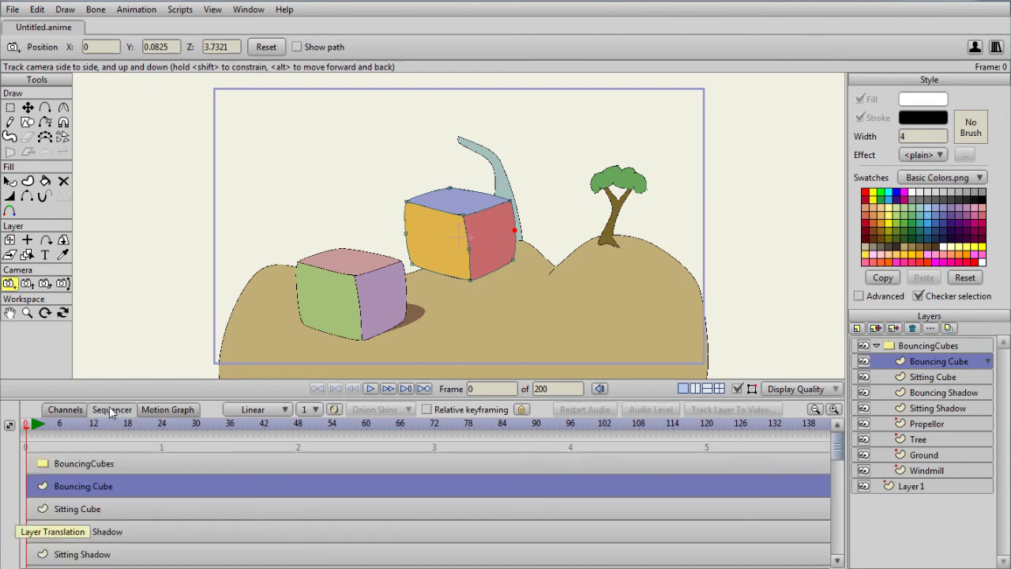
key(Down)
key(Down)
click(92, 486)
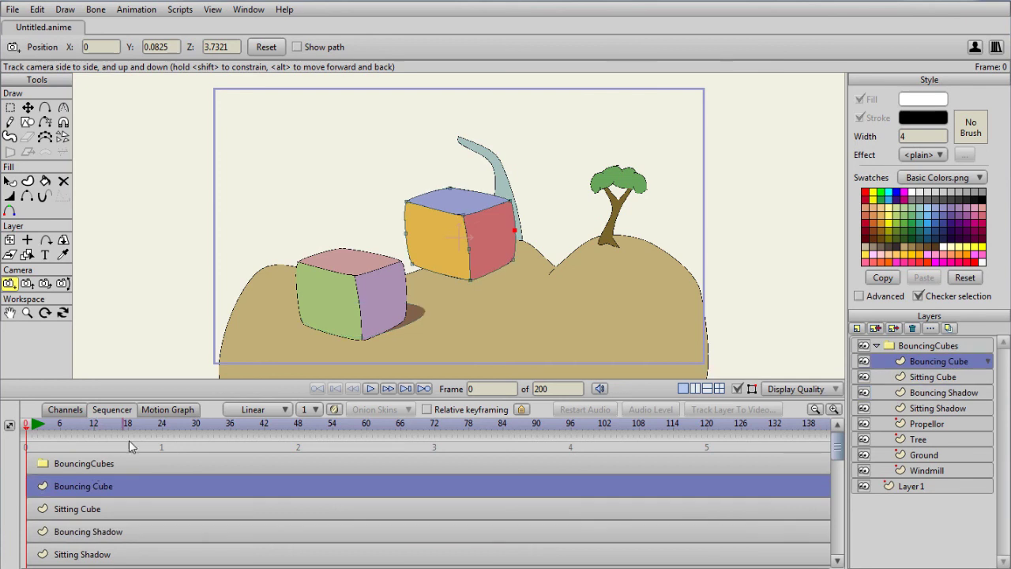
click(165, 411)
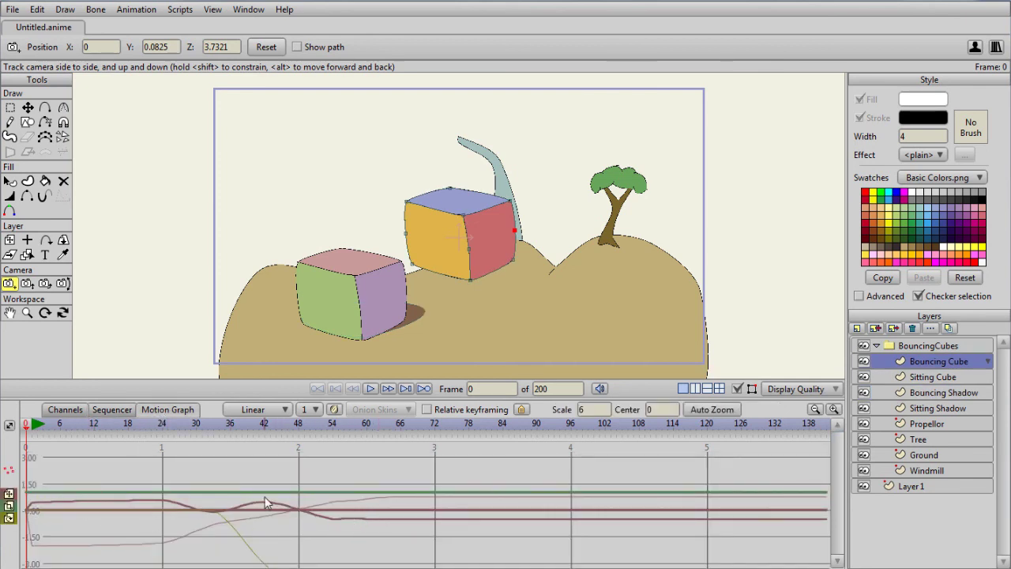
click(67, 410)
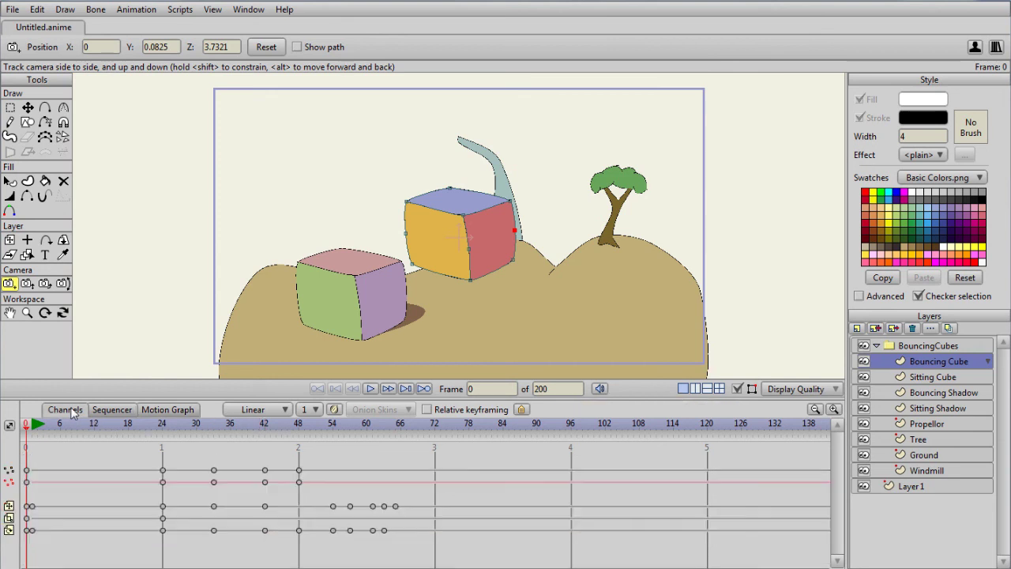
- Play the animation from the start
click(371, 388)
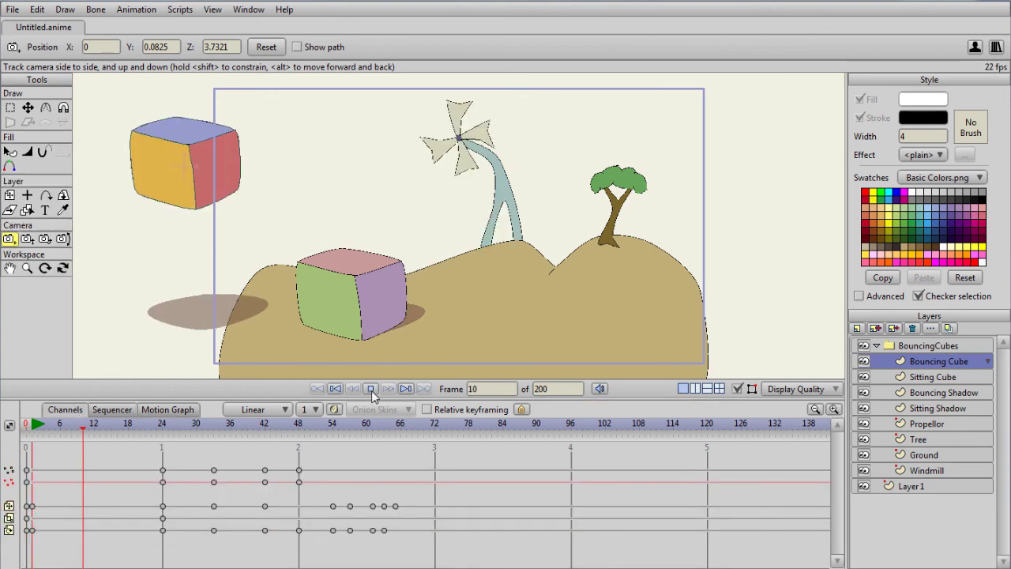